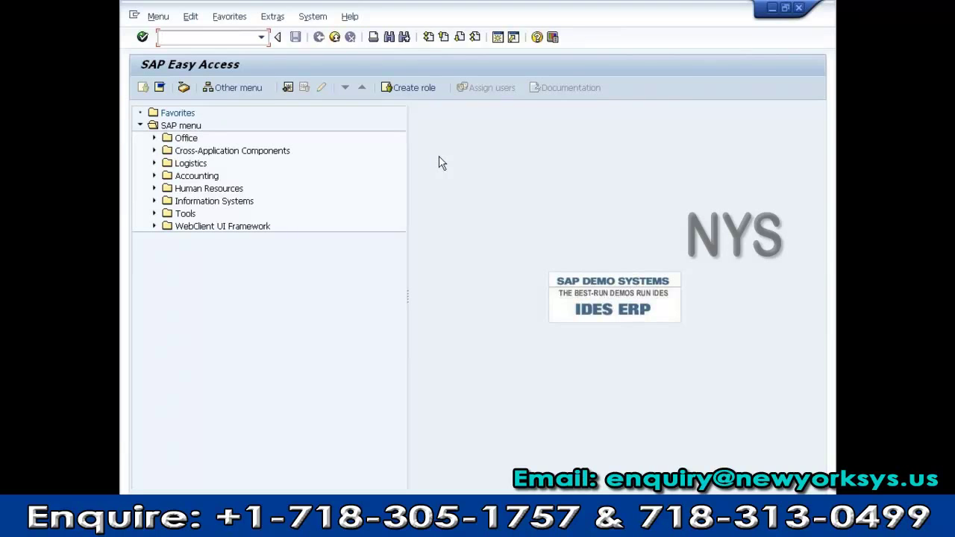
Run RZ10 and import the profiles of all active servers, confirming 'Profile import executed correctly'
type("rz10")
key("Return")
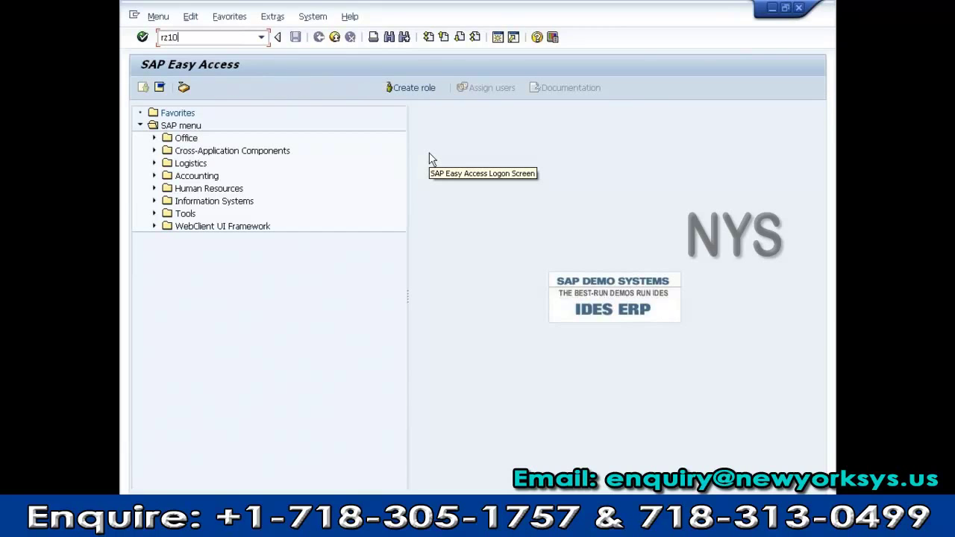
left_click(261, 16)
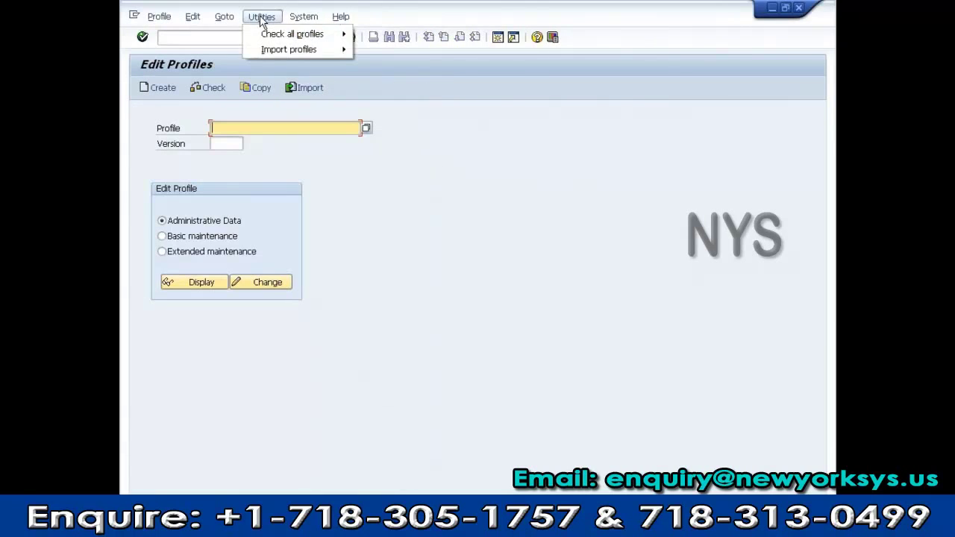
mouse_move(266, 50)
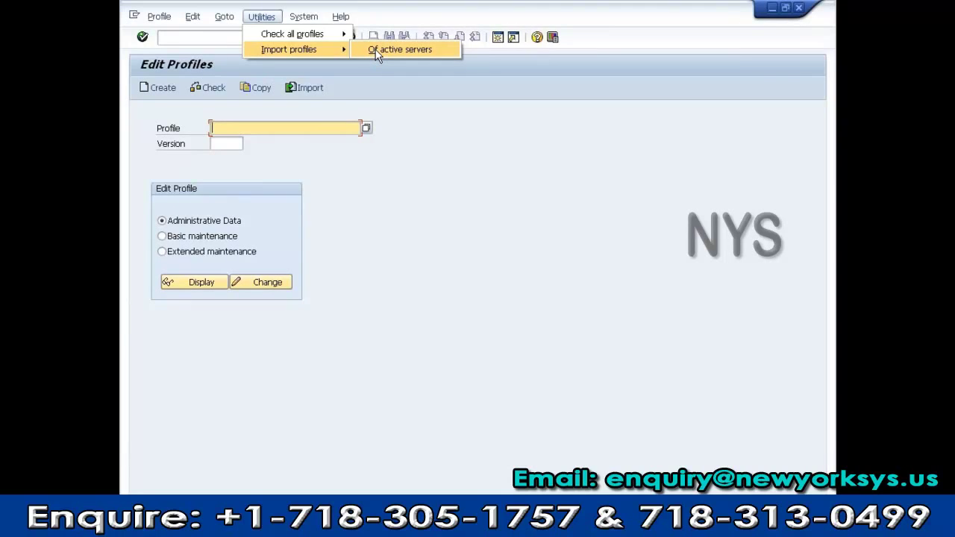
left_click(378, 51)
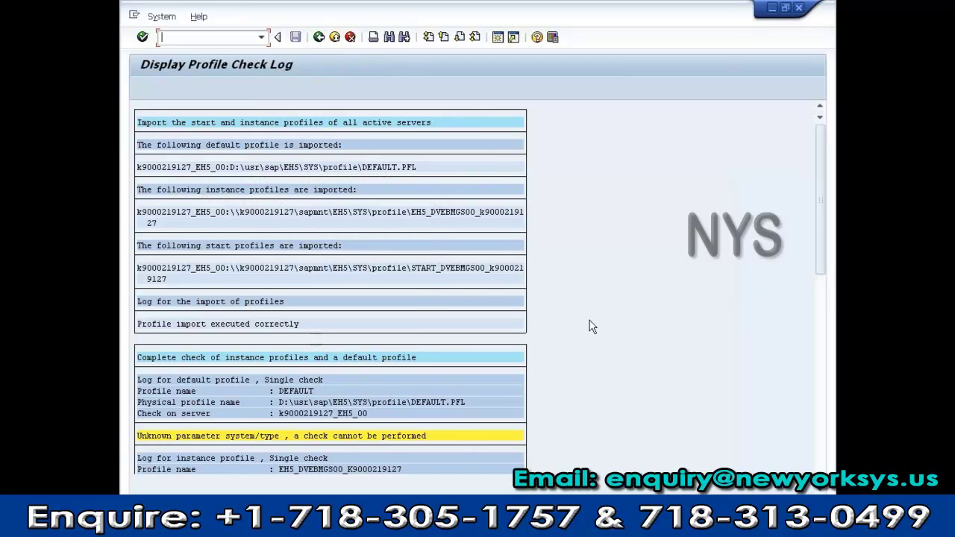
Return to the main menu, rerun RZ10, and select the DEFAULT profile for extended maintenance
left_click(319, 37)
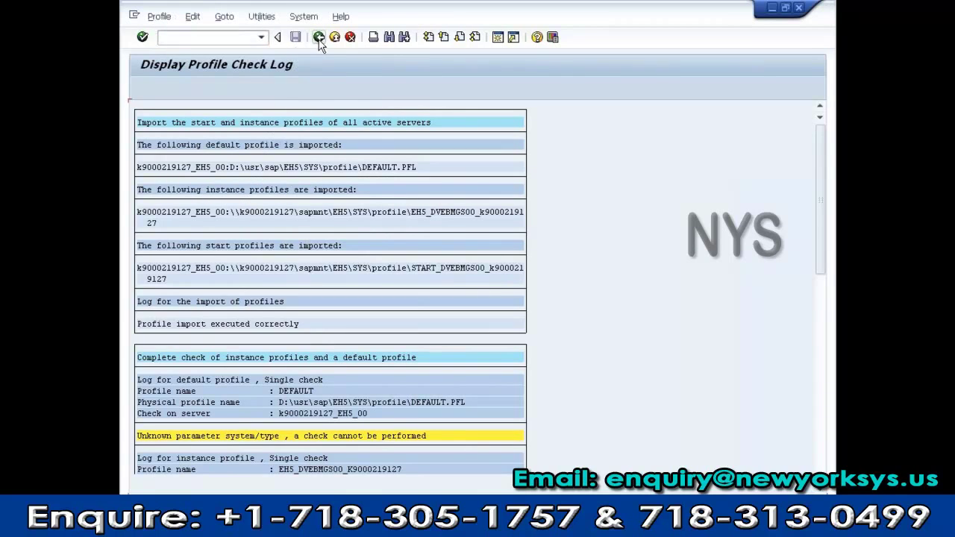
left_click(319, 37)
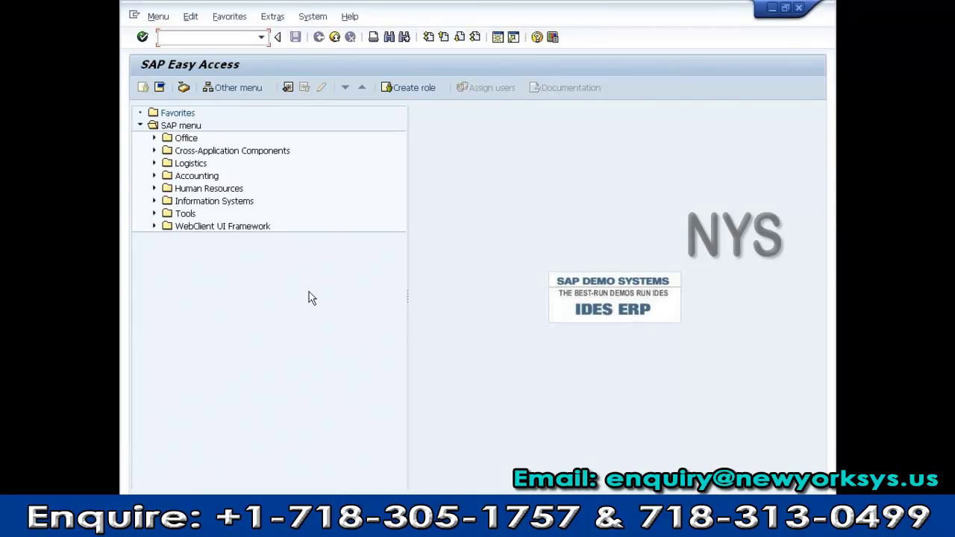
type("z10")
key("Return")
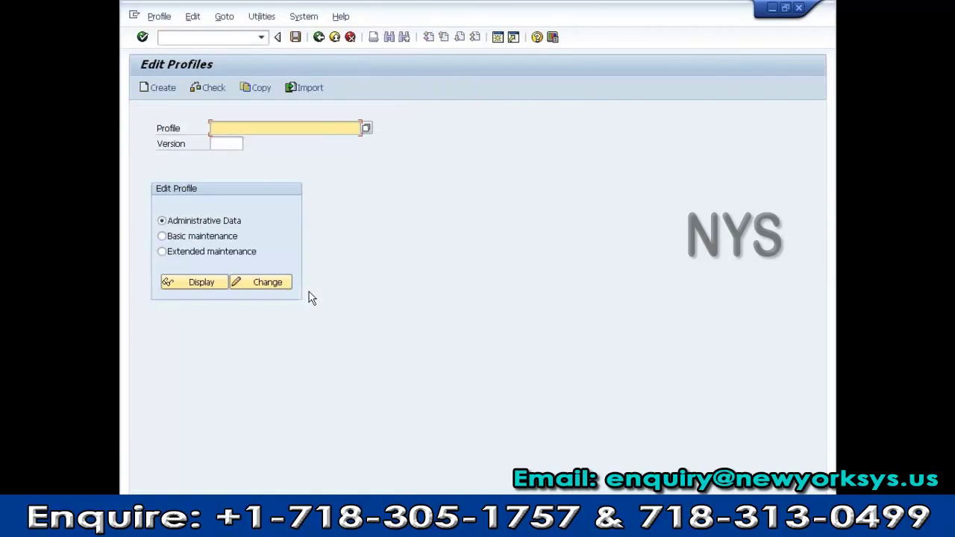
left_click(366, 130)
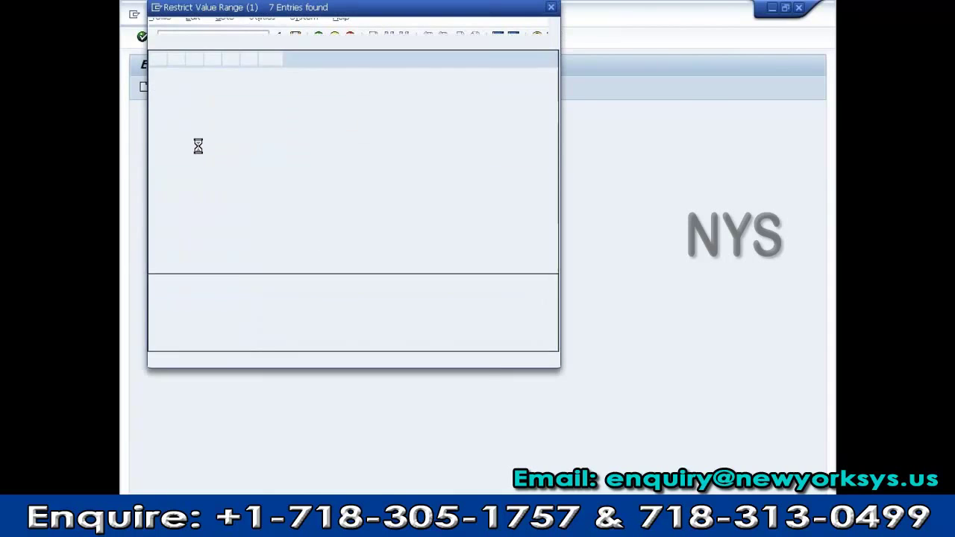
double_click(172, 87)
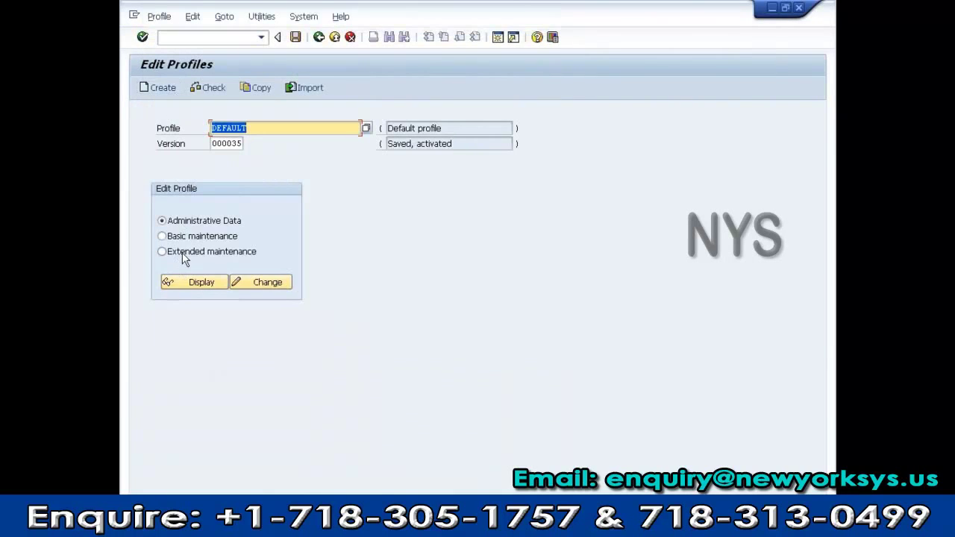
left_click(186, 256)
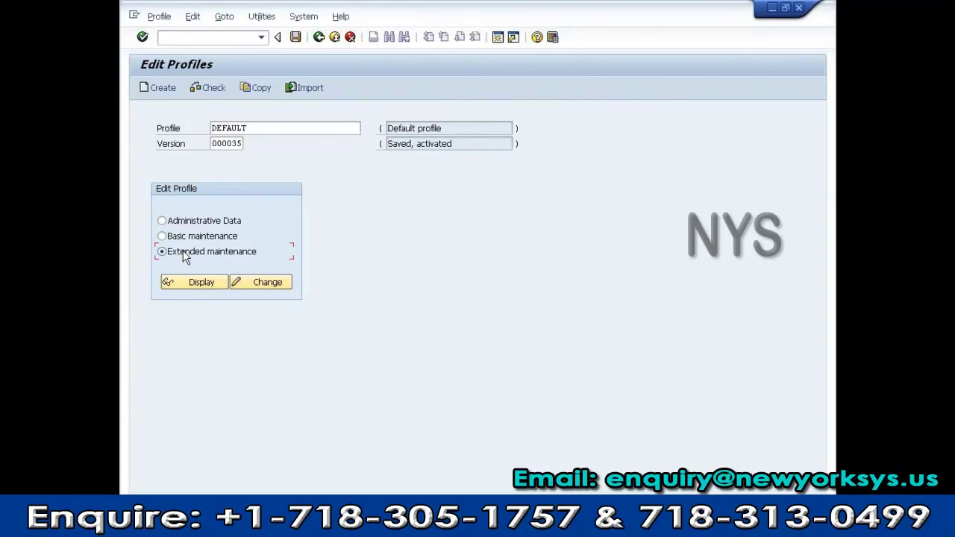
Change the DEFAULT profile's login/system_client value from 001 to 000 and copy it
left_click(244, 290)
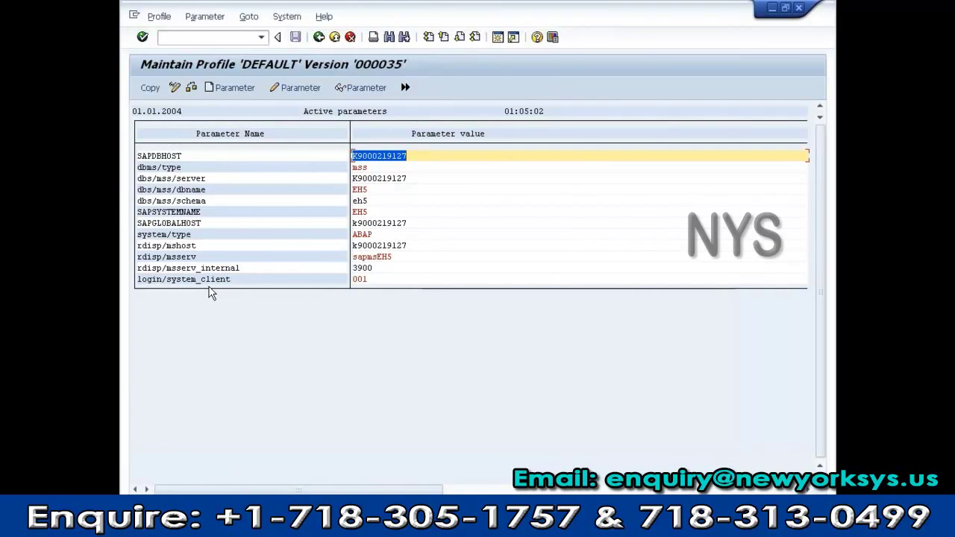
left_click(369, 279)
double_click(369, 278)
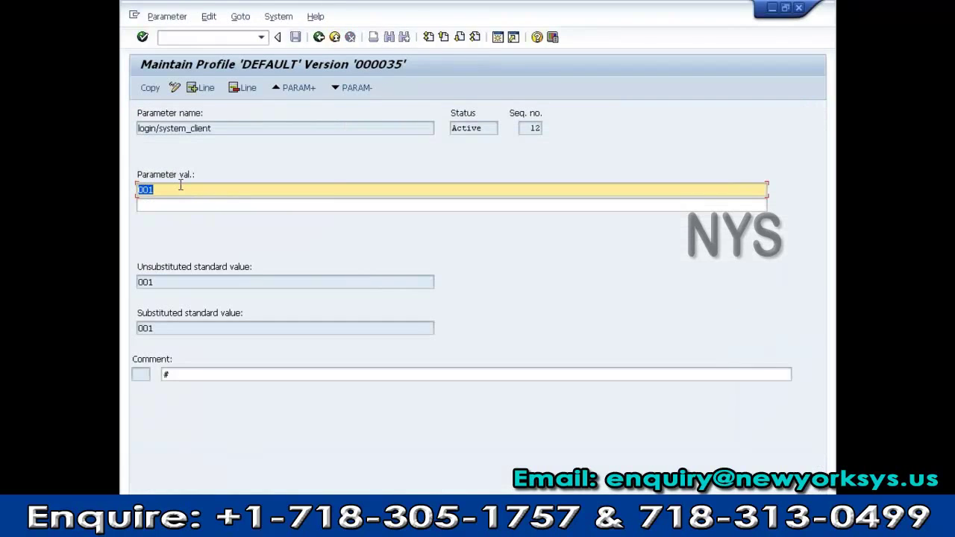
key("BackSpace")
type("000")
left_click(149, 87)
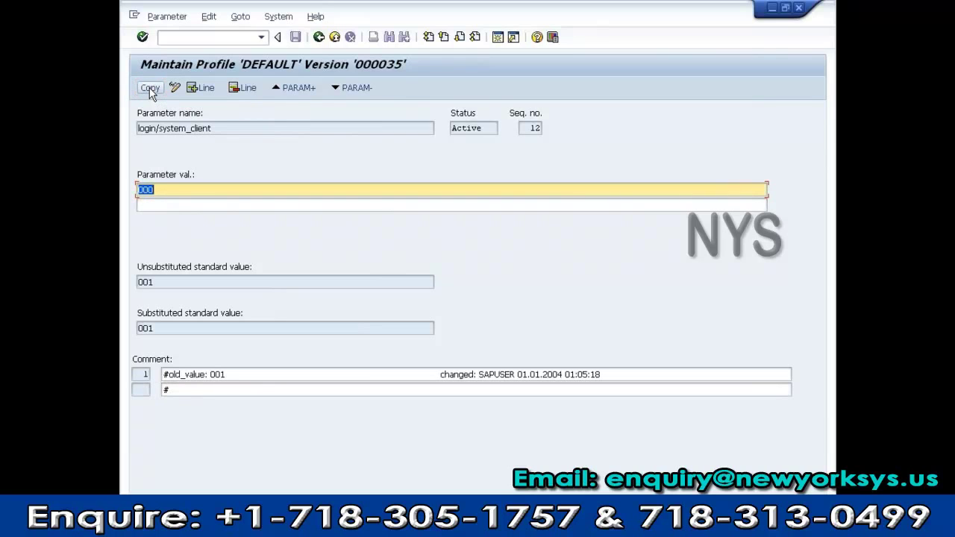
left_click(319, 42)
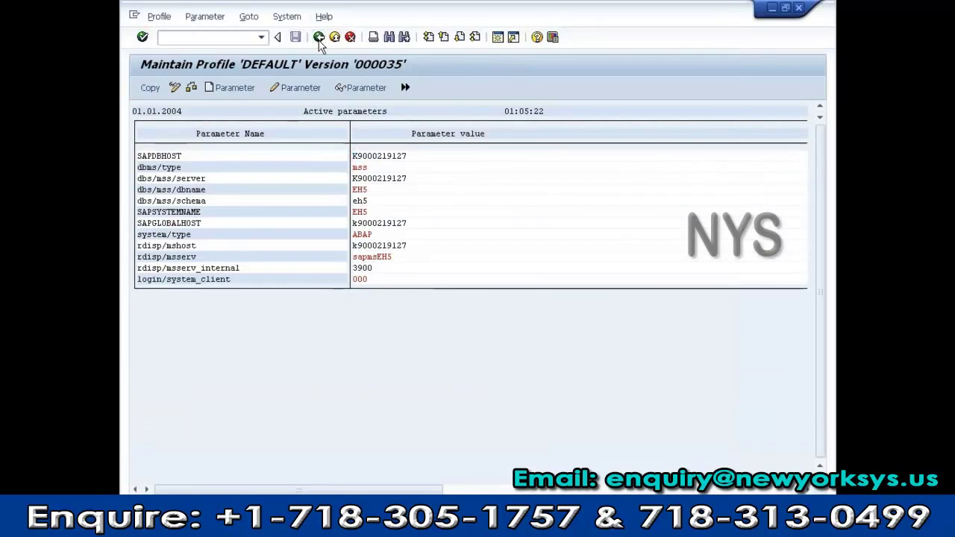
left_click(319, 38)
Keep the changes, review the flagged system/type parameter, and save as version 000036 unactivated
left_click(185, 258)
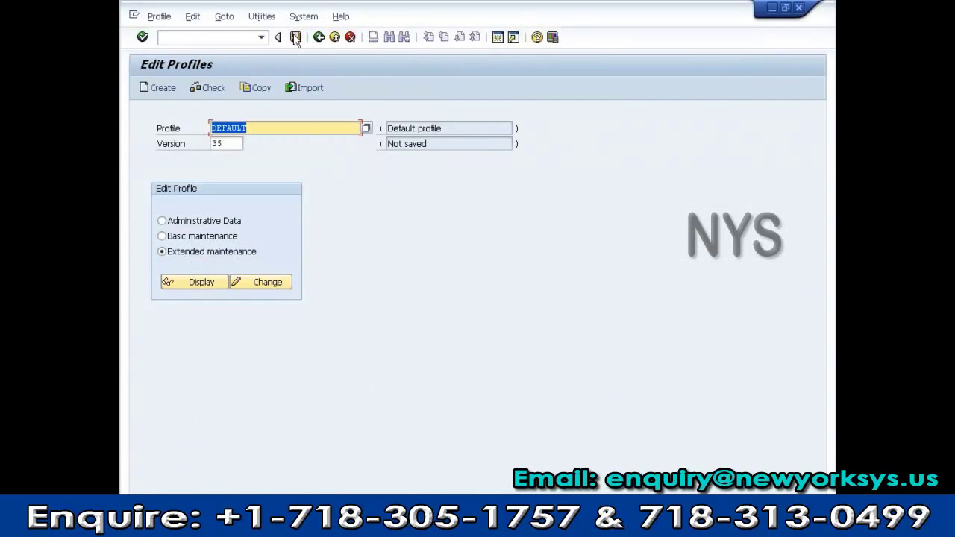
left_click(296, 37)
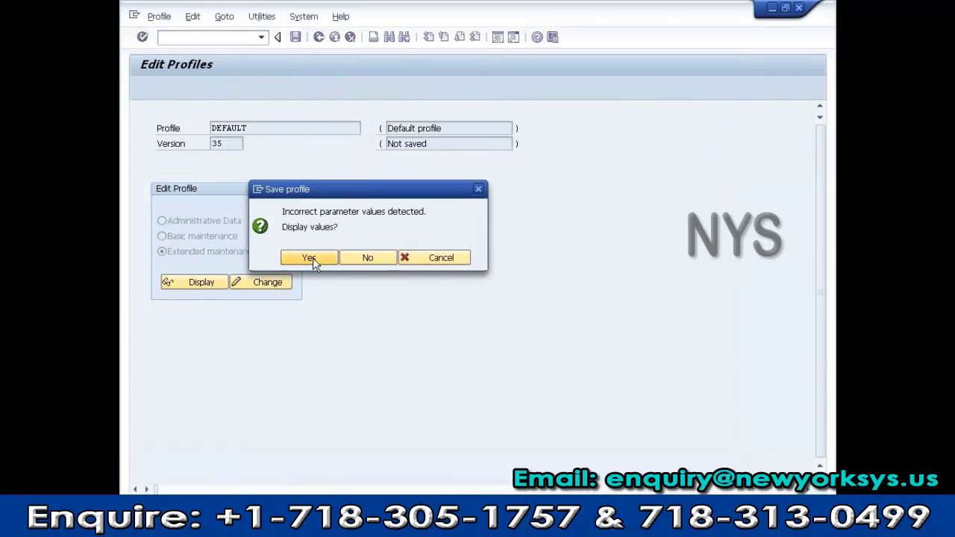
left_click(309, 258)
double_click(287, 246)
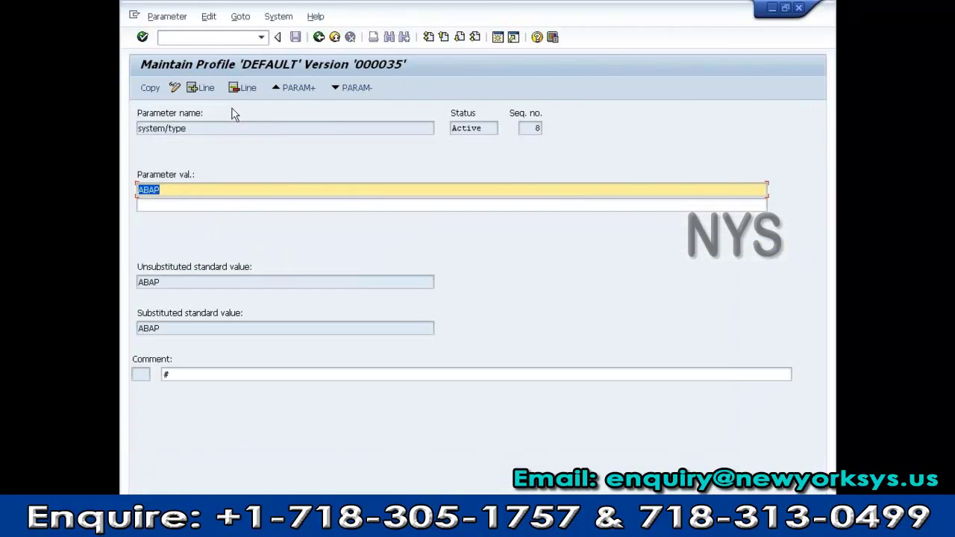
left_click(319, 37)
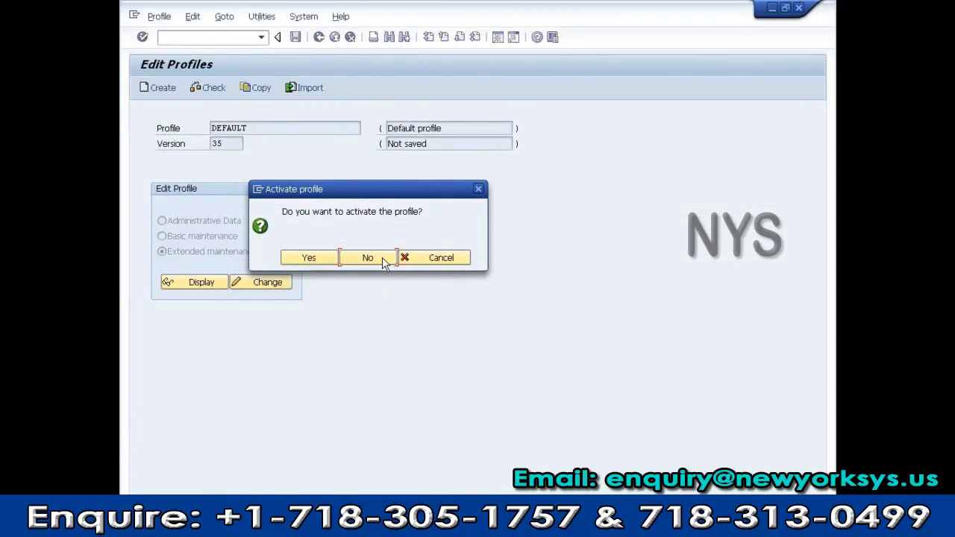
left_click(380, 262)
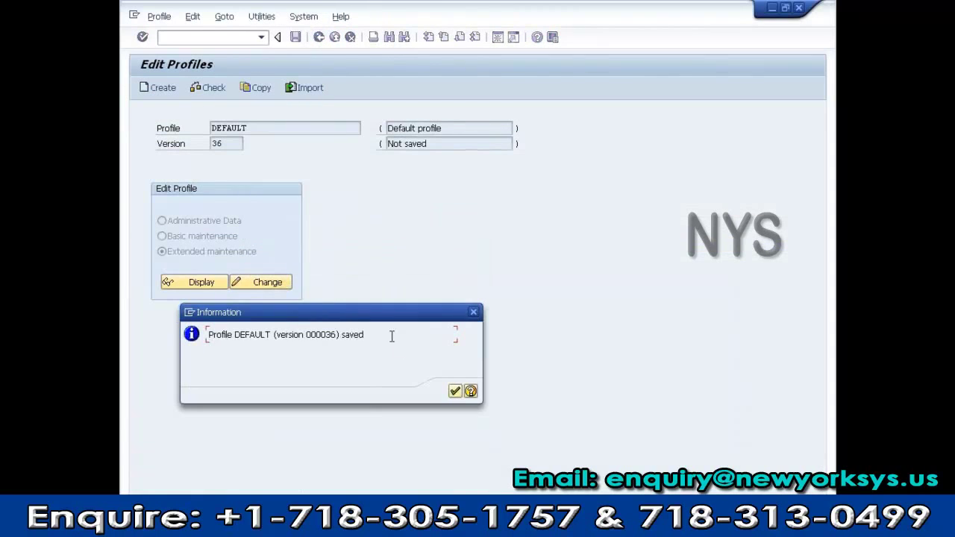
left_click(454, 391)
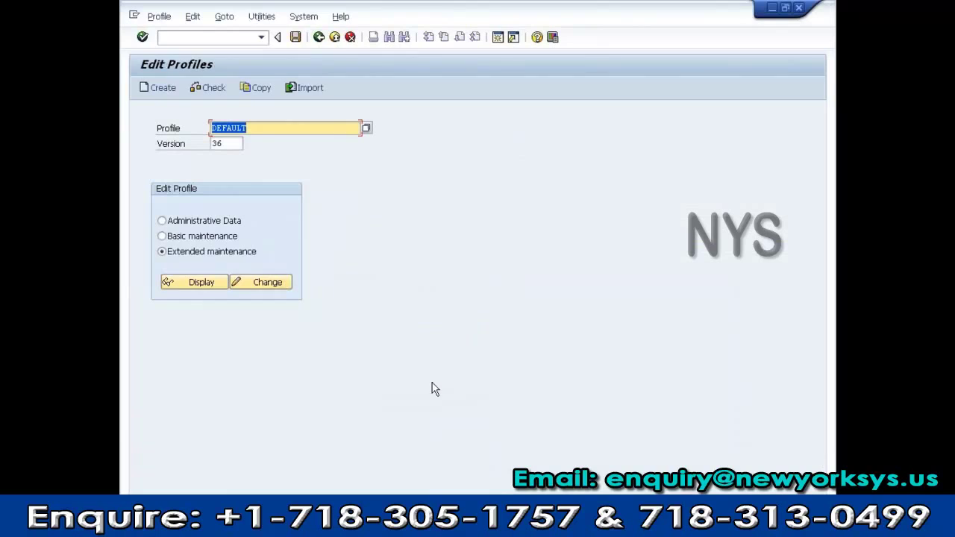
left_click(323, 45)
left_click(319, 39)
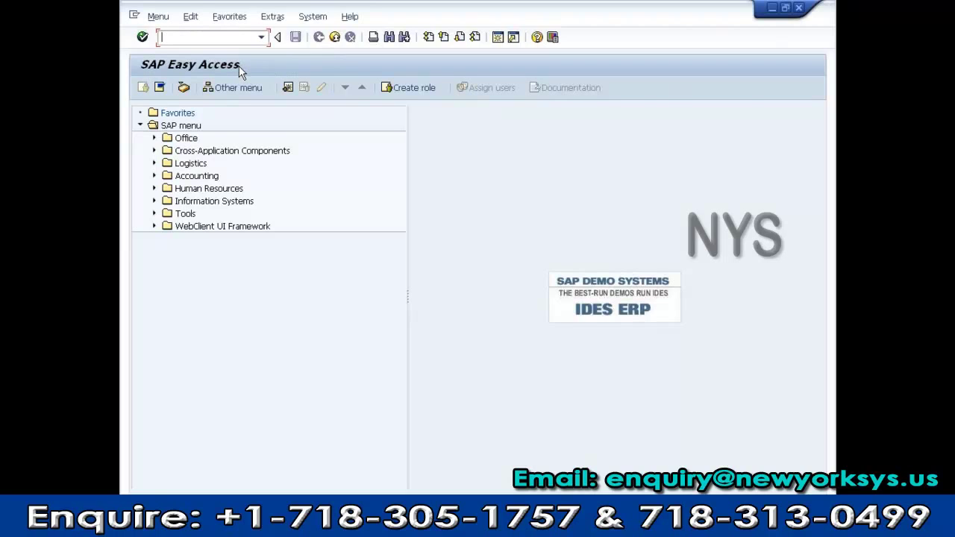
type("rz10")
key("Return")
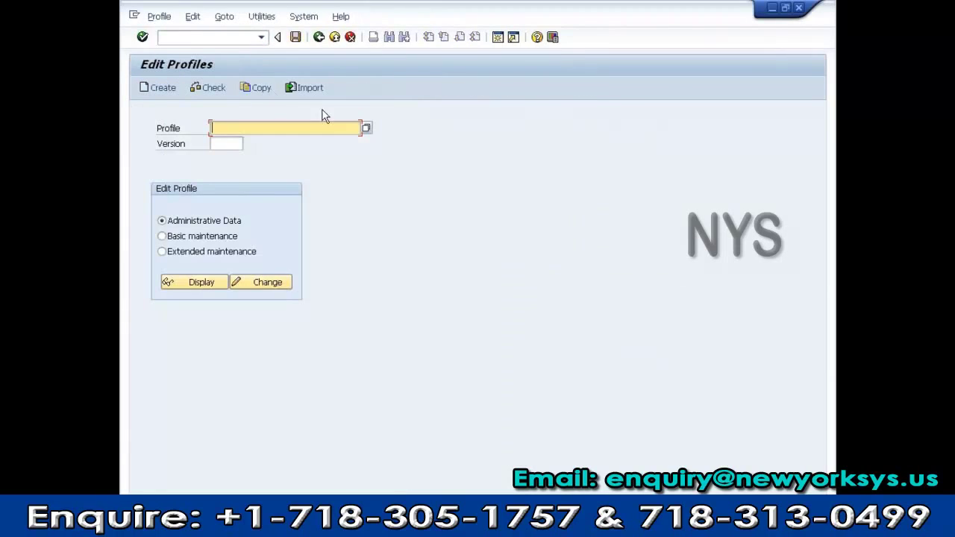
left_click(367, 132)
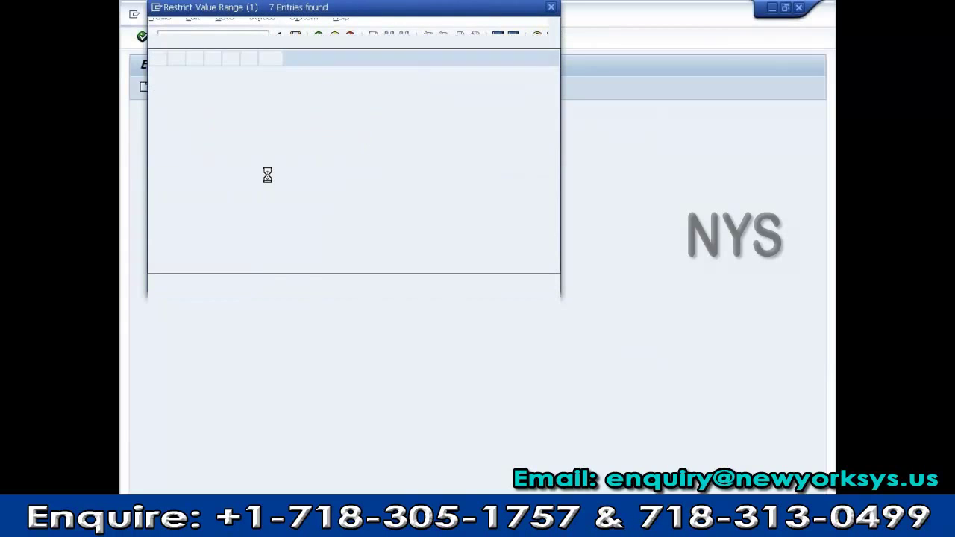
double_click(224, 102)
left_click(200, 254)
left_click(200, 283)
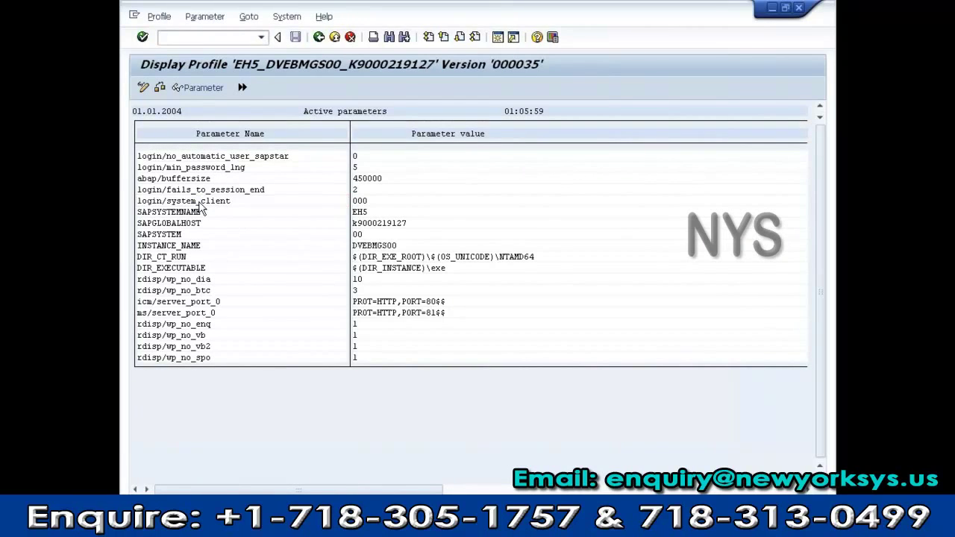
double_click(199, 203)
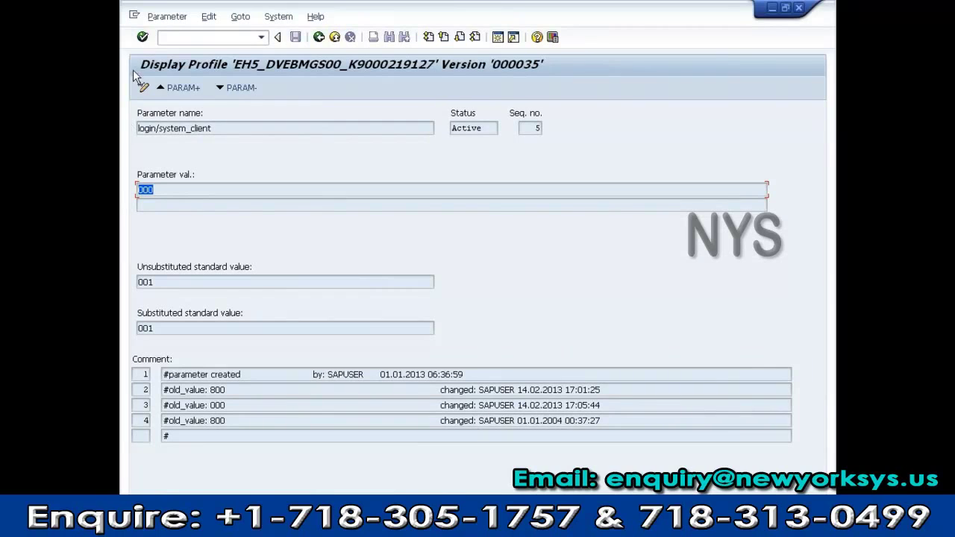
left_click(319, 37)
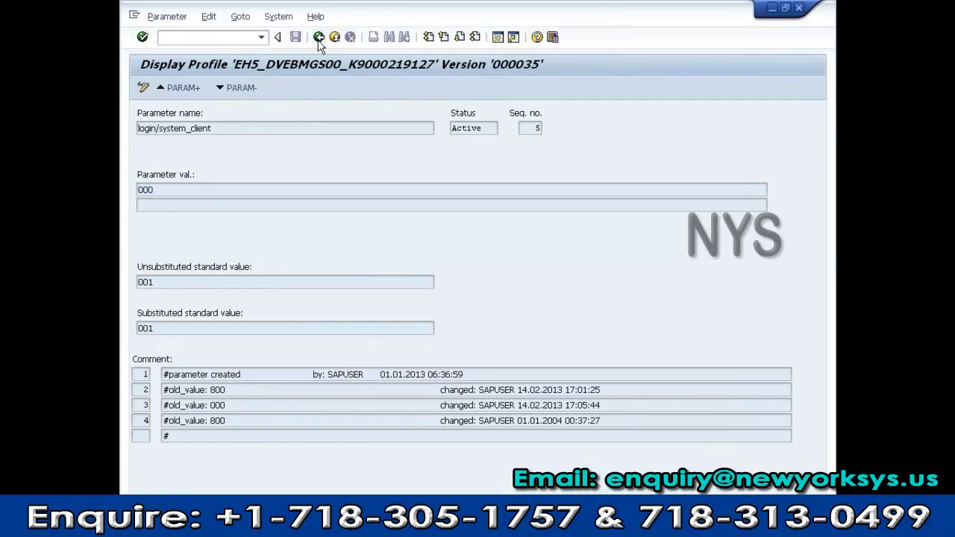
left_click(319, 37)
Rerun RZ10 from history, import active servers' profiles again, review the log, and exit
left_click(319, 37)
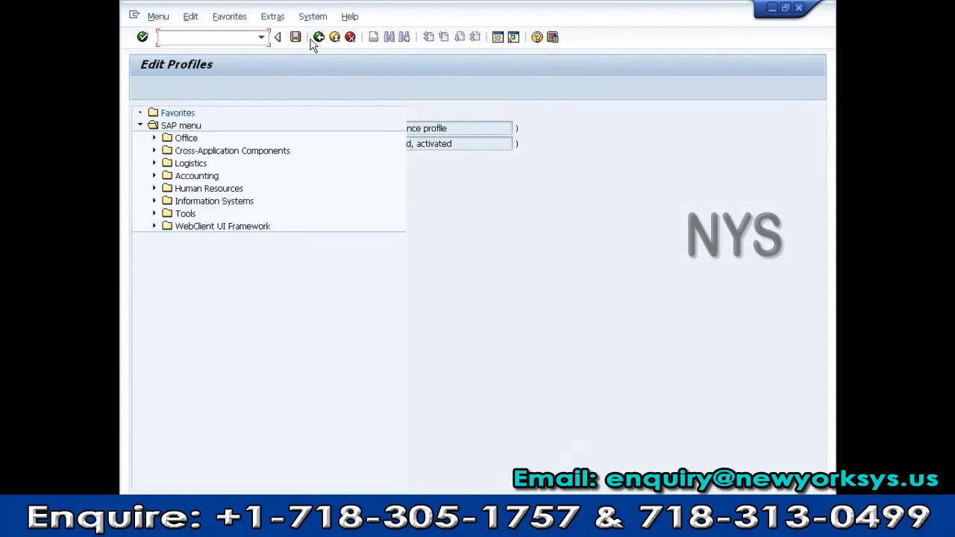
left_click(261, 37)
left_click(158, 56)
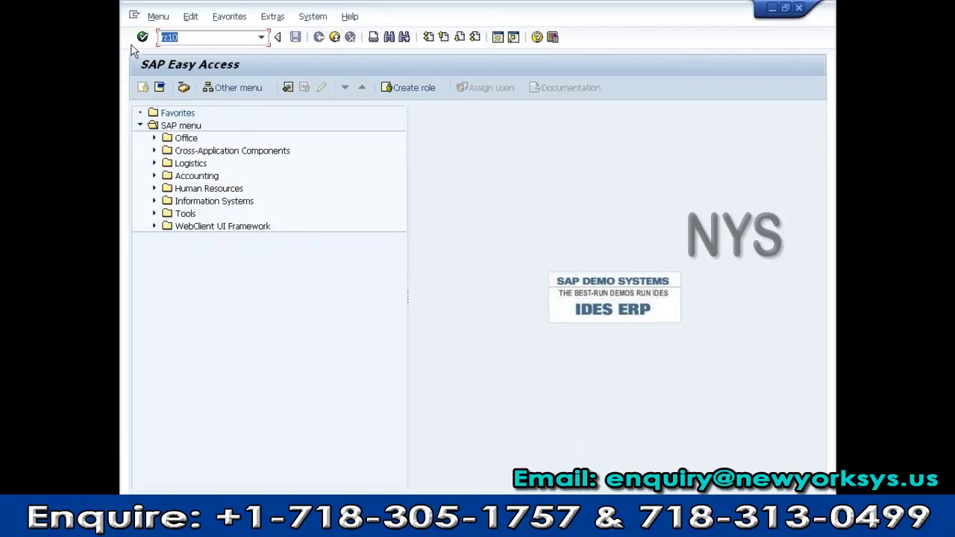
left_click(142, 36)
left_click(272, 18)
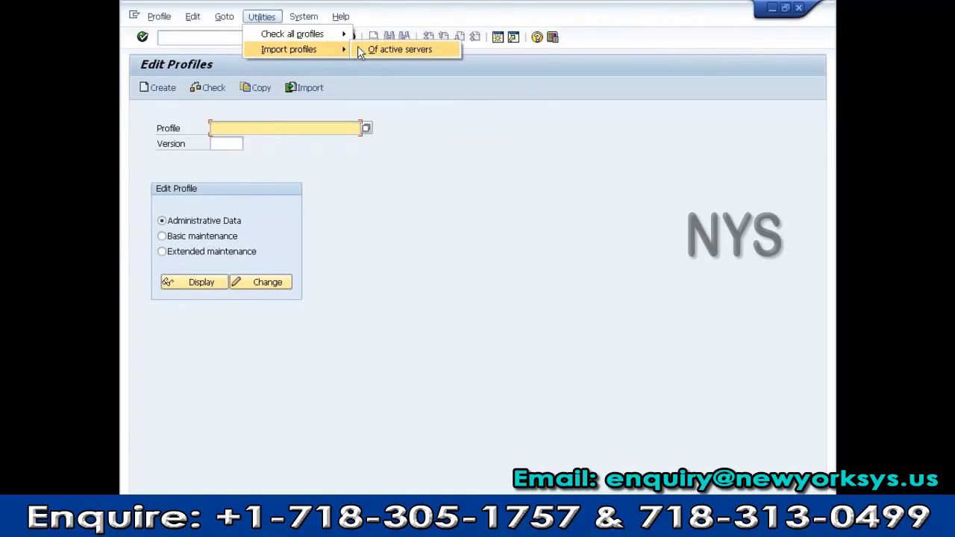
left_click(367, 47)
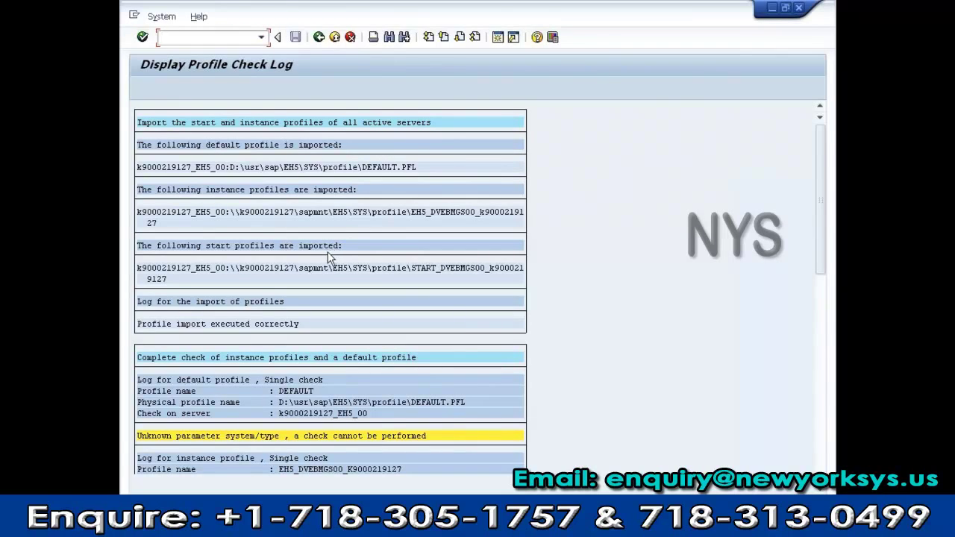
left_click(319, 38)
left_click(319, 37)
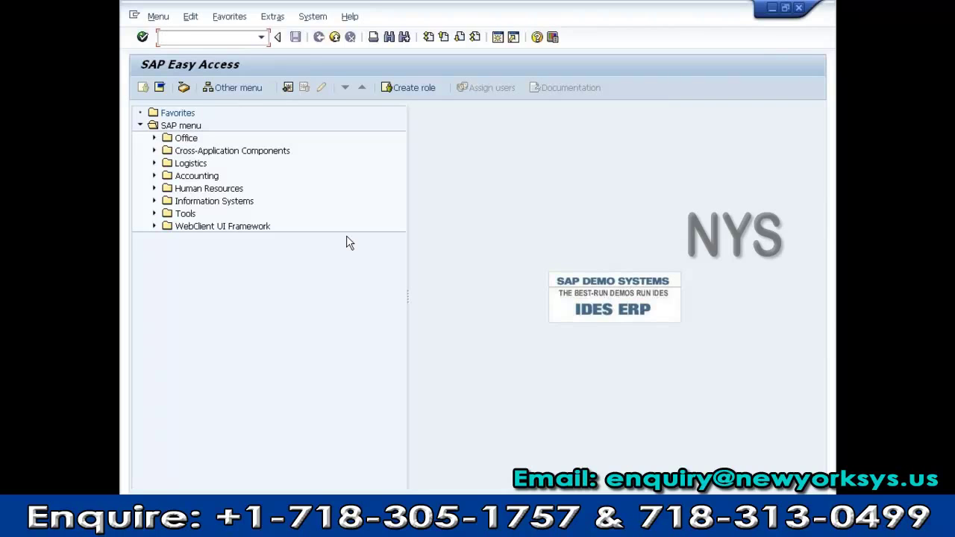
type("u01")
key("Return")
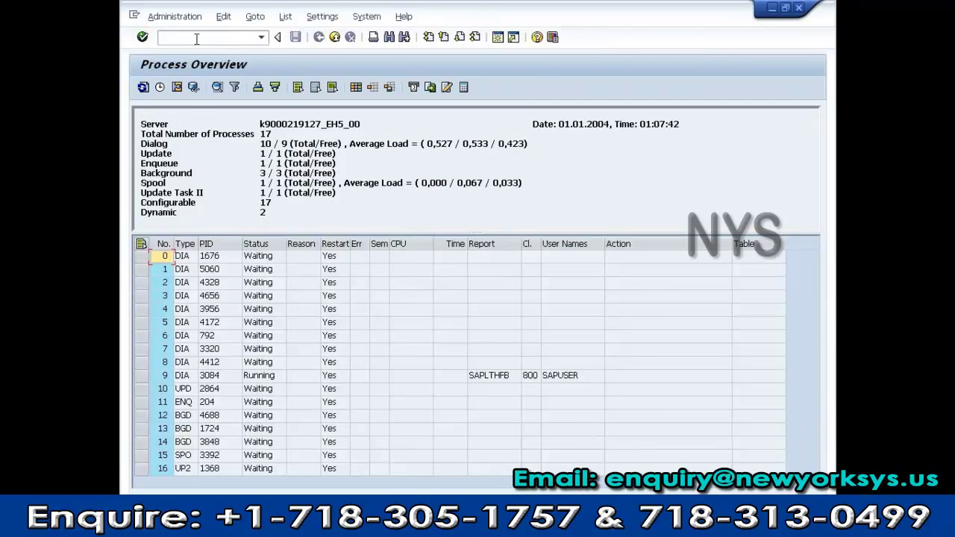
key("F3")
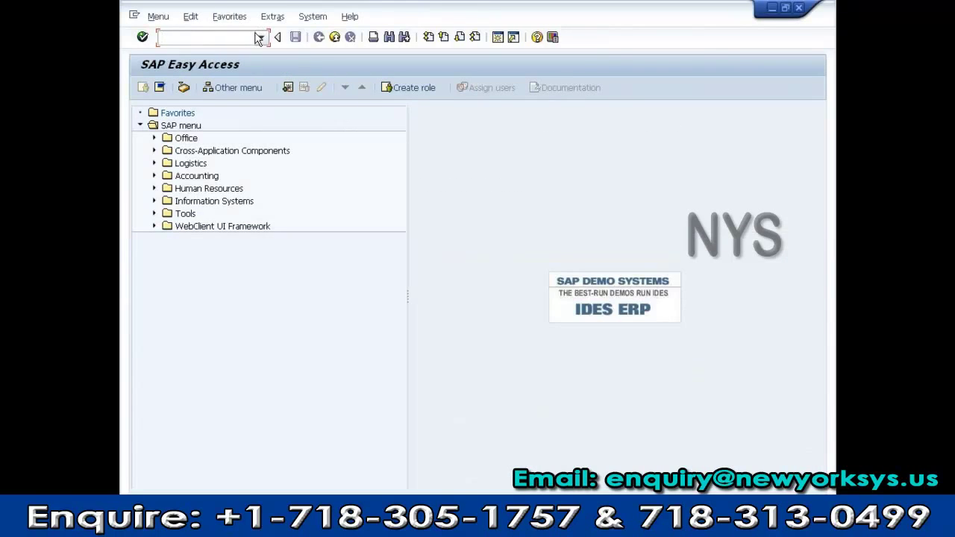